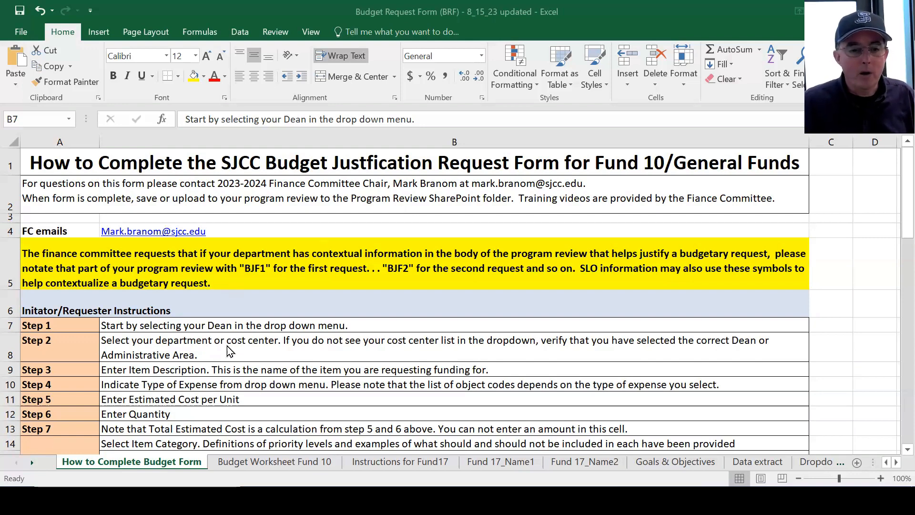
- On the Budget Worksheet Fund 10 sheet, set the division or administrative area to Vice_President_Strategic_Partnerships_and_Workforce_Innovation
{"action": "key", "text": "ctrl"}
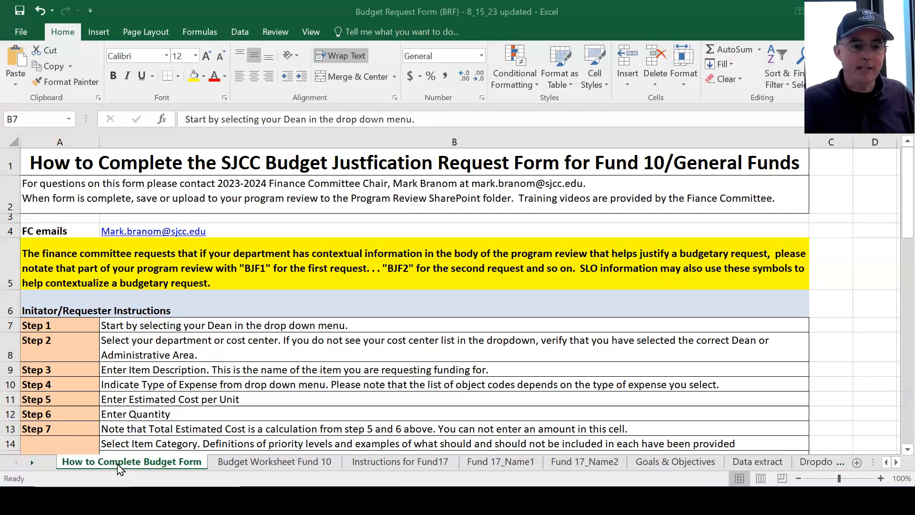
{"action": "key", "text": "ctrl"}
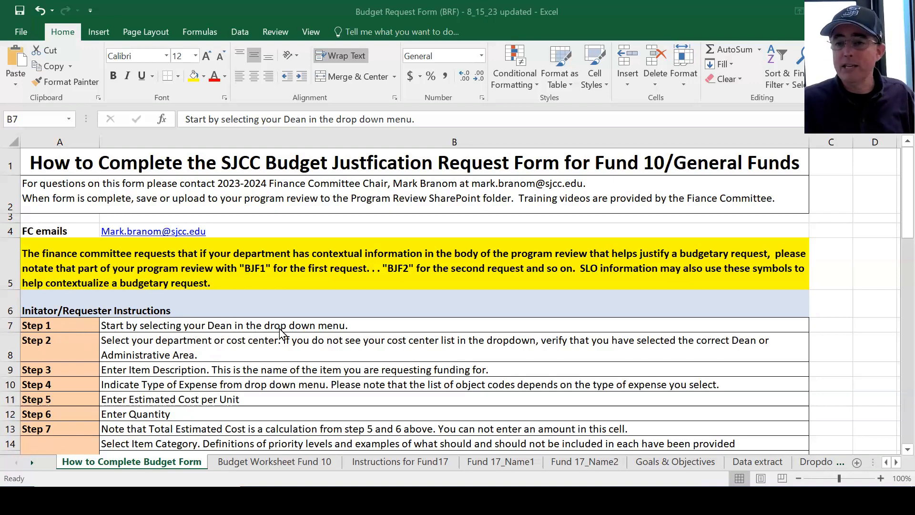
{"action": "left_click", "coordinate": [284, 461]}
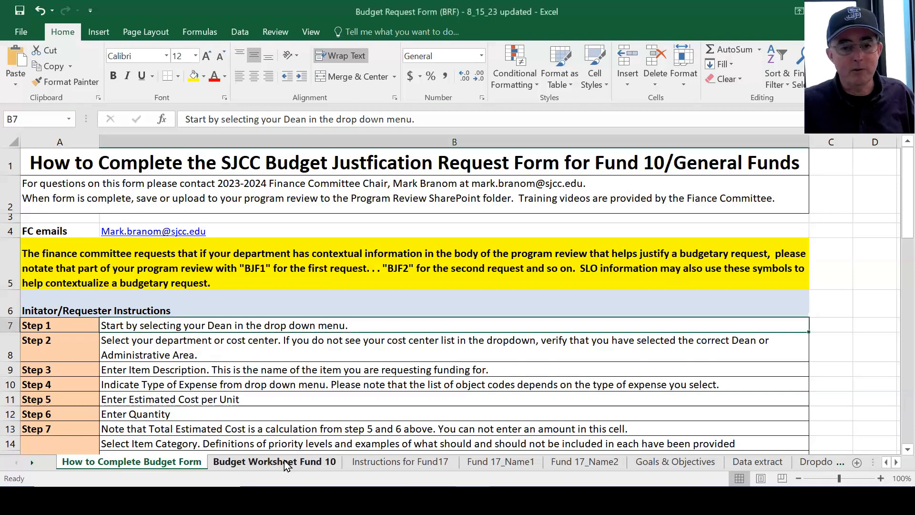
{"action": "left_click", "coordinate": [266, 462]}
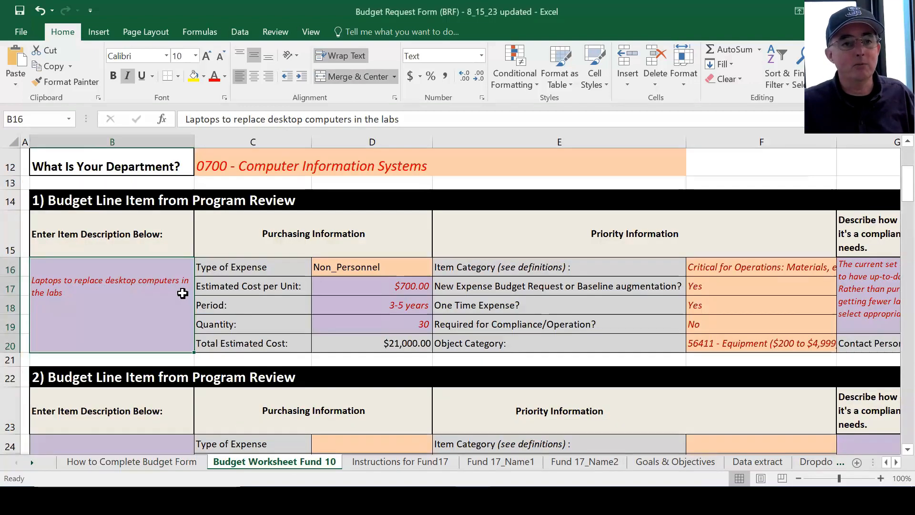
{"action": "scroll", "coordinate": [204, 245], "scroll_direction": "up", "scroll_amount": 3}
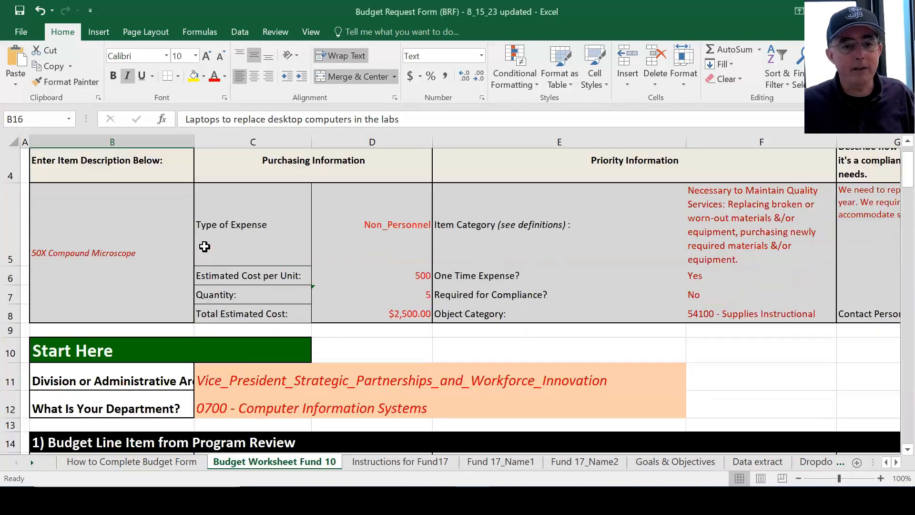
{"action": "scroll", "coordinate": [186, 254], "scroll_direction": "down", "scroll_amount": 1}
{"action": "left_click", "coordinate": [240, 265]}
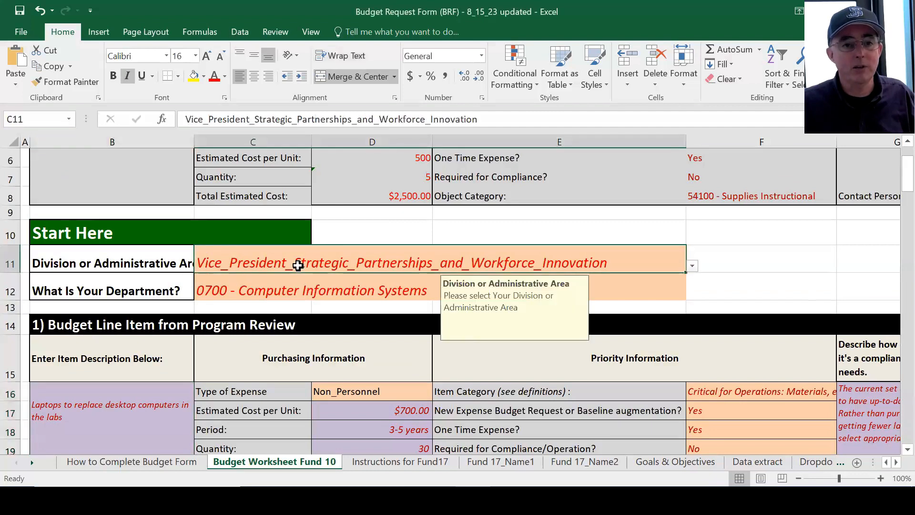
{"action": "left_click", "coordinate": [692, 266]}
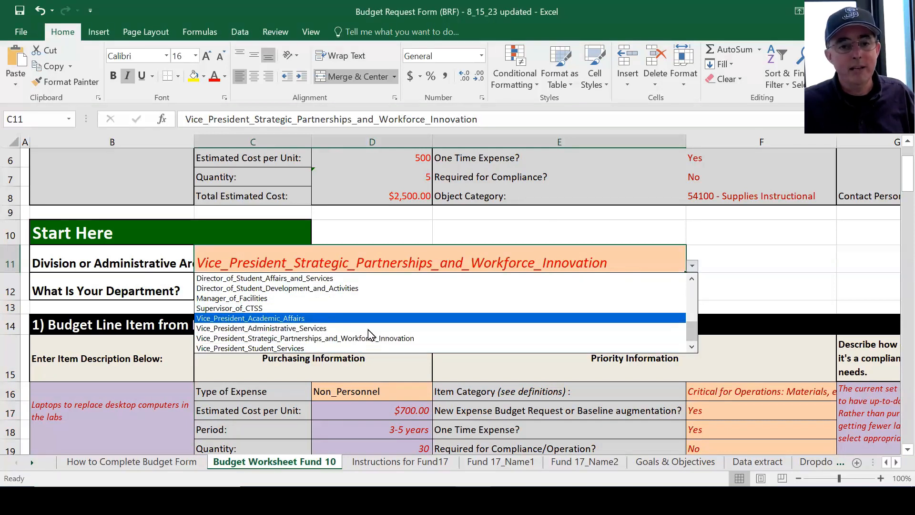
{"action": "left_click", "coordinate": [328, 336]}
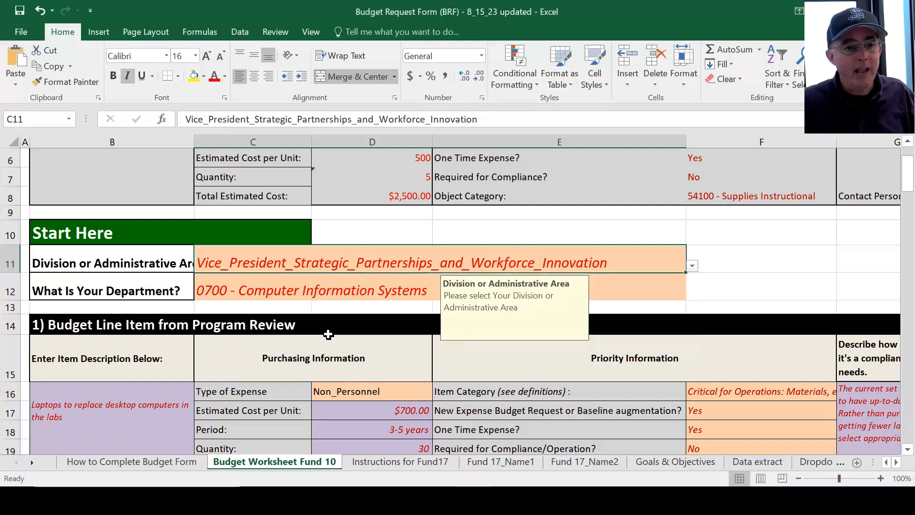
- Examine the cost centers offered for the department under the selected division, keeping the existing choice
{"action": "key", "text": "Down"}
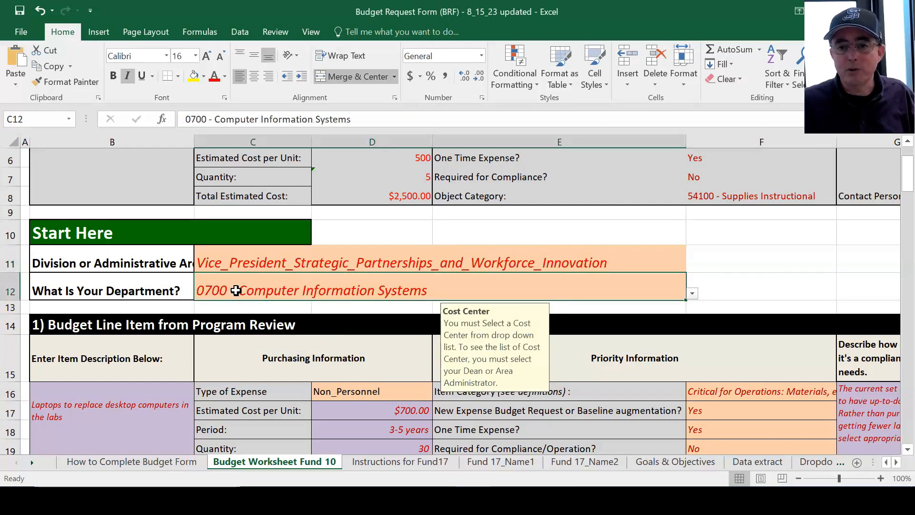
{"action": "key", "text": "alt+Down"}
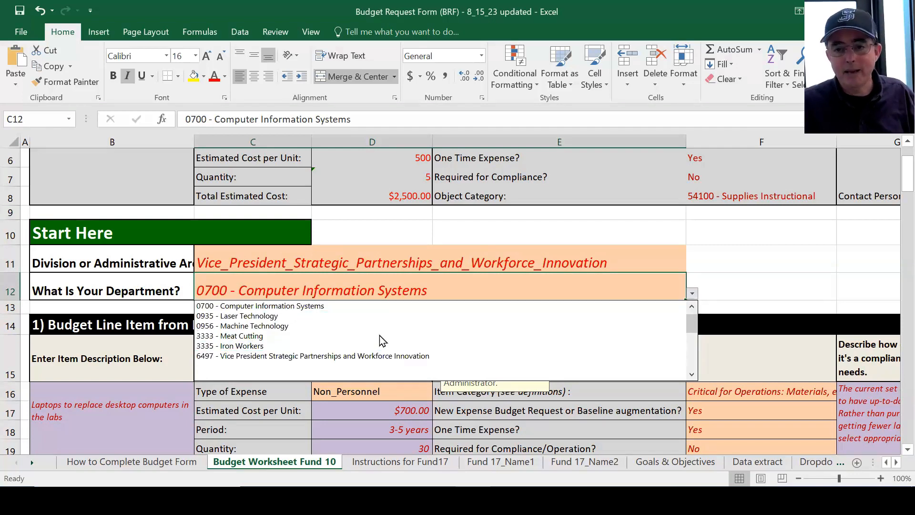
{"action": "mouse_move", "coordinate": [694, 330]}
{"action": "left_mouse_down"}
{"action": "mouse_move", "coordinate": [691, 360]}
{"action": "mouse_move", "coordinate": [691, 336]}
{"action": "left_mouse_up"}
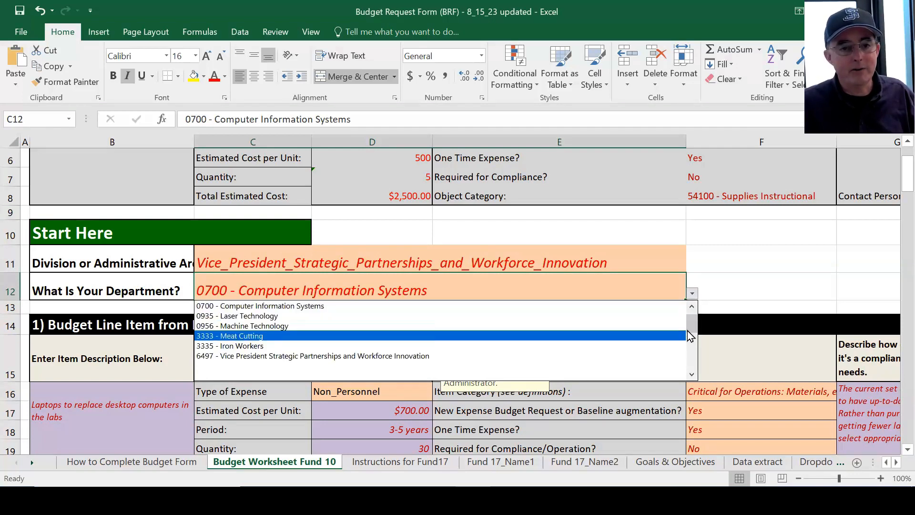
{"action": "key", "text": "Escape"}
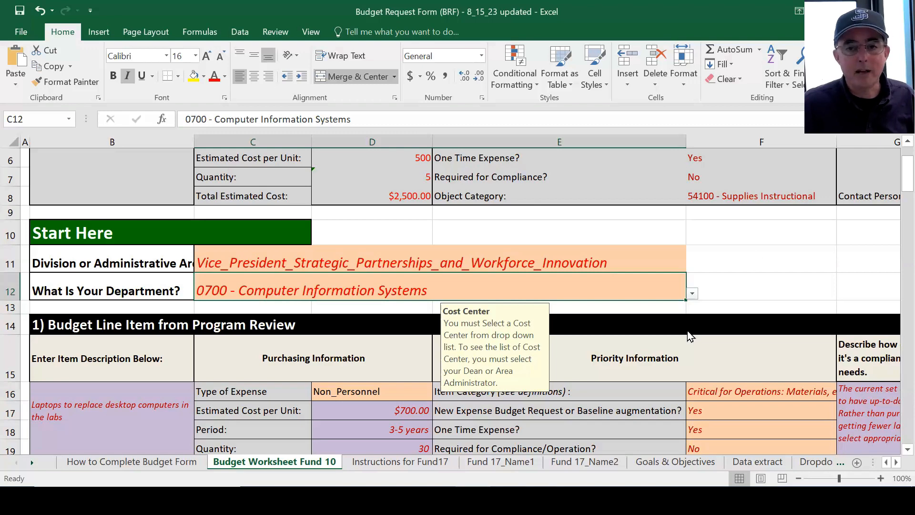
- Check the first budget line item's description and set its type of expense to Non_Personnel
{"action": "scroll", "coordinate": [762, 261], "scroll_direction": "down", "scroll_amount": 2}
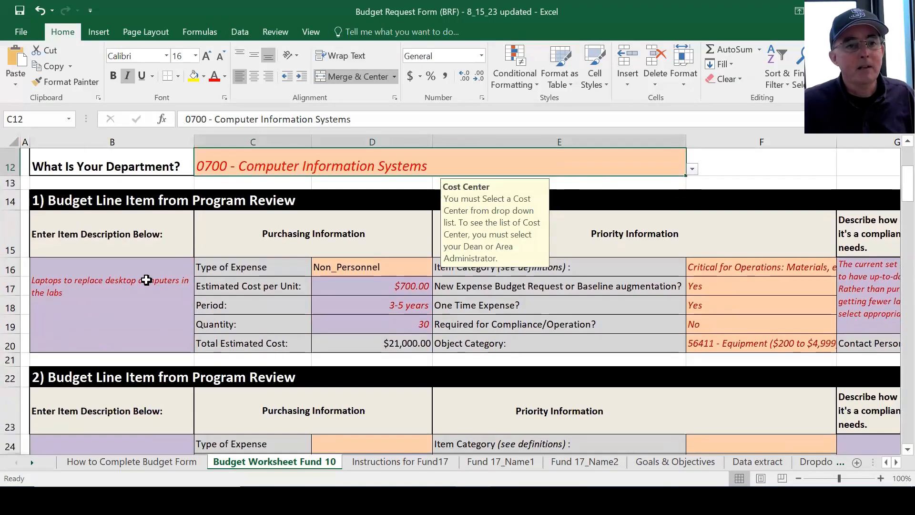
{"action": "left_click", "coordinate": [85, 314]}
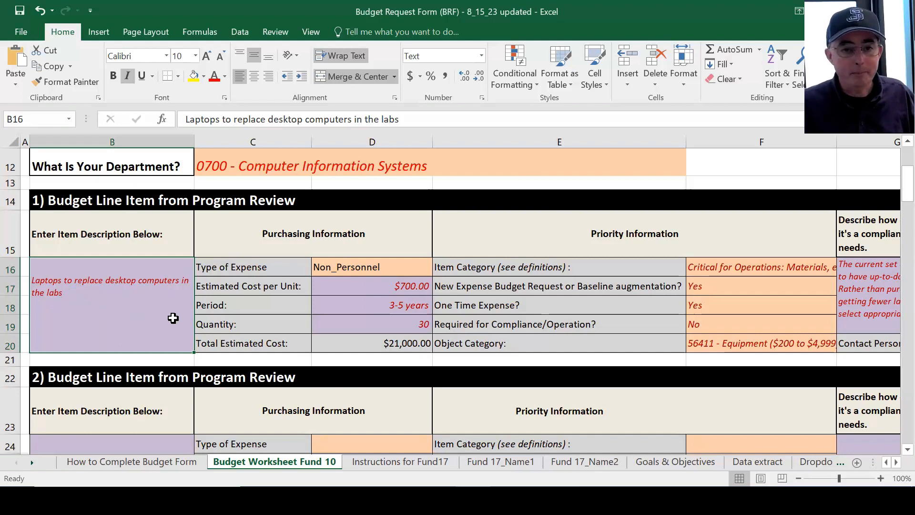
{"action": "left_click", "coordinate": [363, 265]}
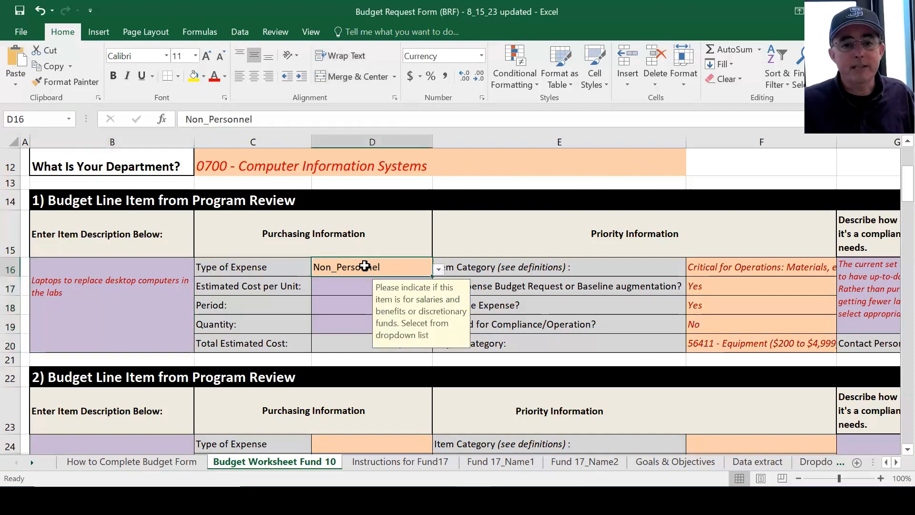
{"action": "left_click", "coordinate": [438, 271]}
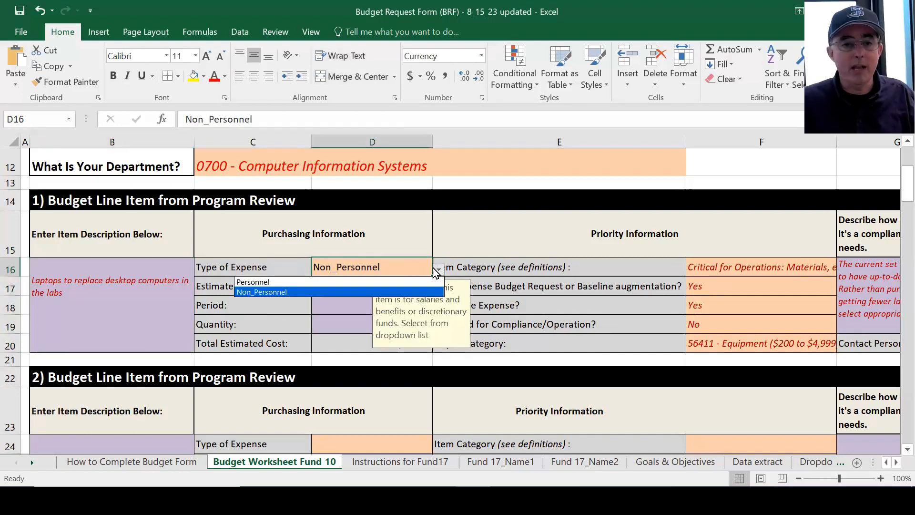
{"action": "key", "text": "Up"}
{"action": "key", "text": "Down"}
{"action": "key", "text": "Up"}
{"action": "key", "text": "Down"}
{"action": "key", "text": "Up"}
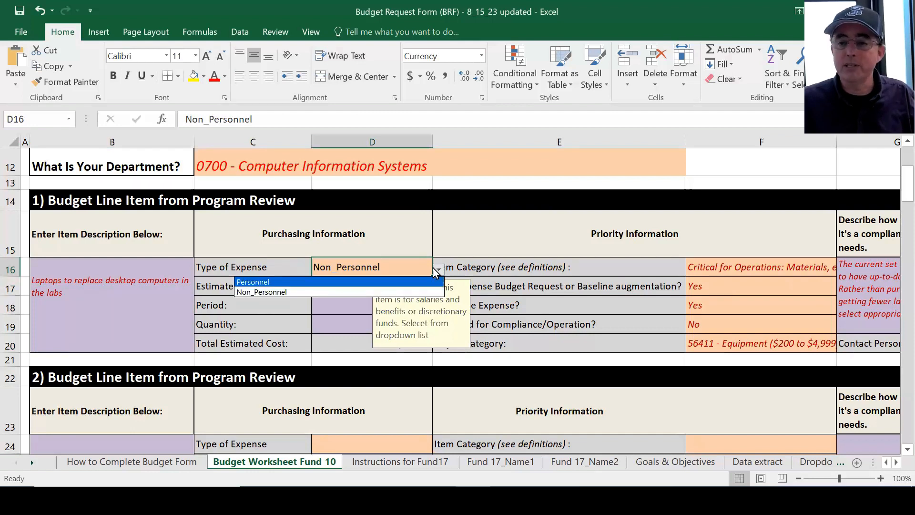
{"action": "key", "text": "Down"}
{"action": "key", "text": "Up"}
{"action": "key", "text": "Down"}
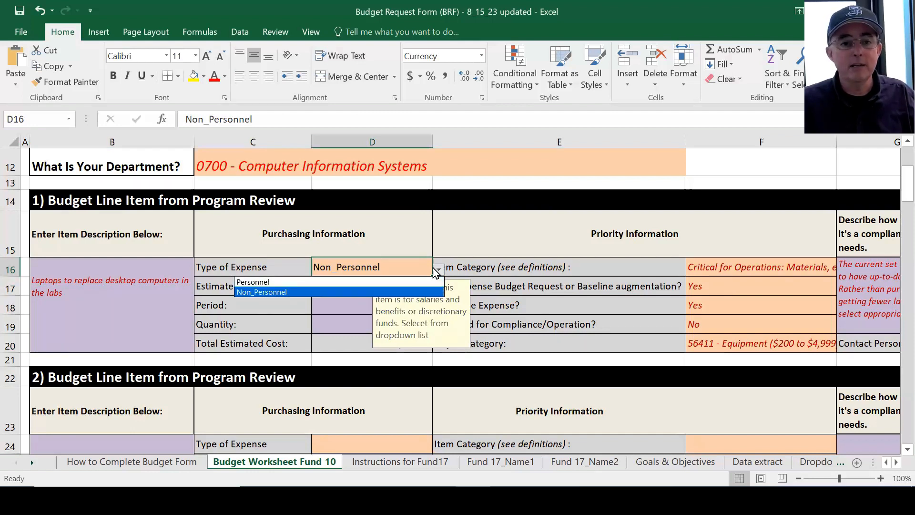
{"action": "key", "text": "Up"}
{"action": "key", "text": "Down"}
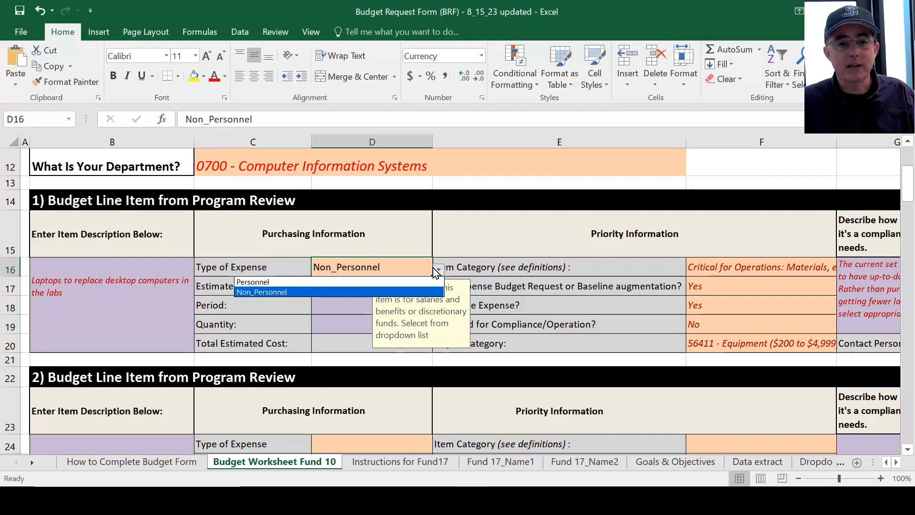
{"action": "key", "text": "Return"}
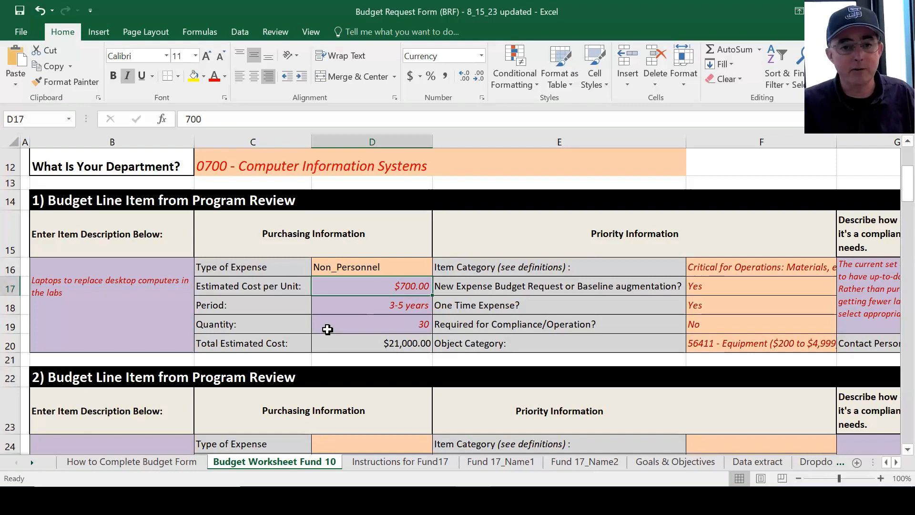
- Examine the first line item's period, quantity and total estimated cost cells
{"action": "key", "text": "Down"}
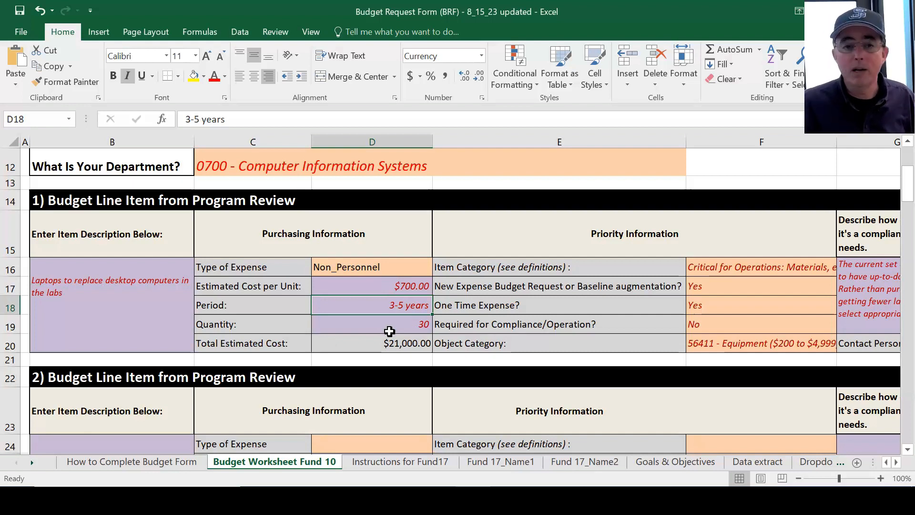
{"action": "left_click", "coordinate": [321, 331]}
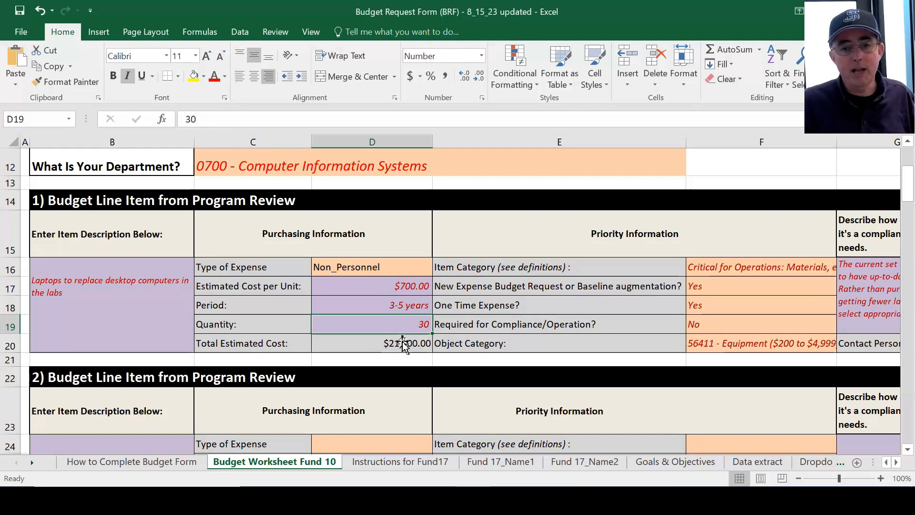
{"action": "left_click", "coordinate": [382, 348]}
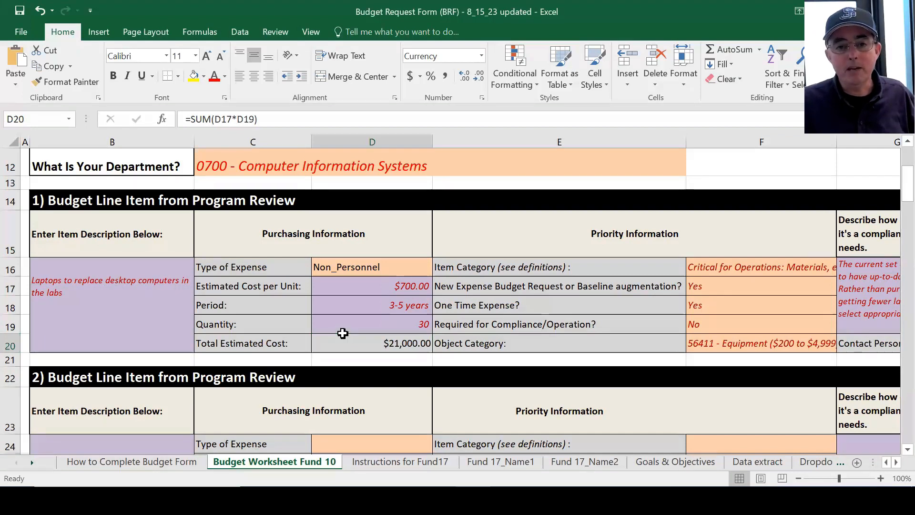
- Show the worksheet's formulas to examine how total estimated cost is calculated, and return to displaying values
{"action": "key", "text": "ctrl+grave"}
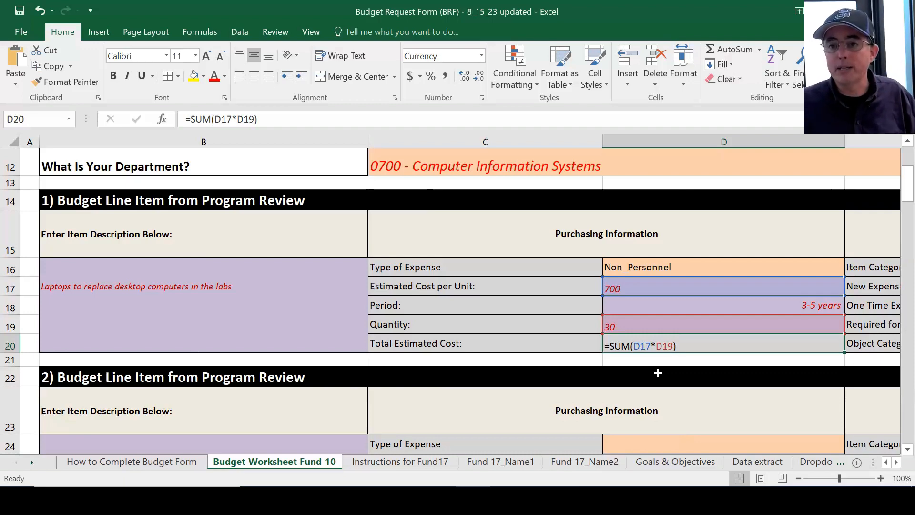
{"action": "key", "text": "ctrl+Return"}
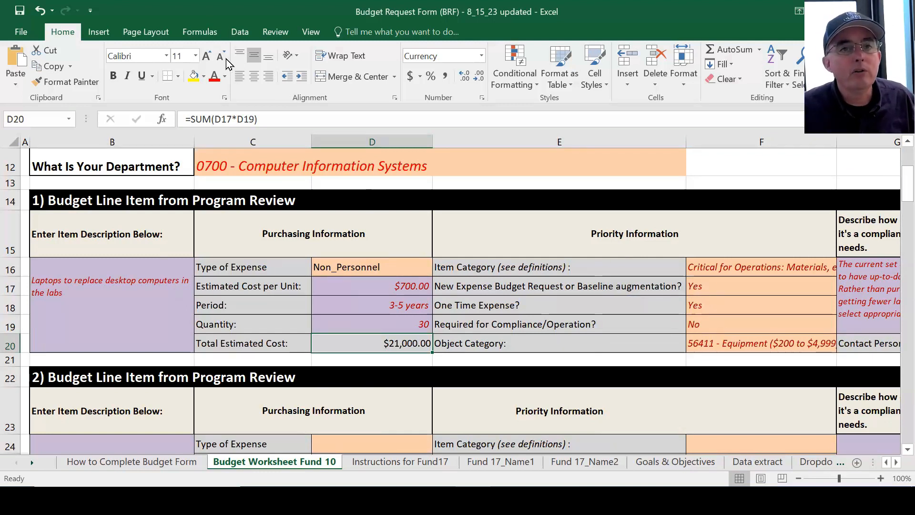
{"action": "left_click", "coordinate": [211, 29]}
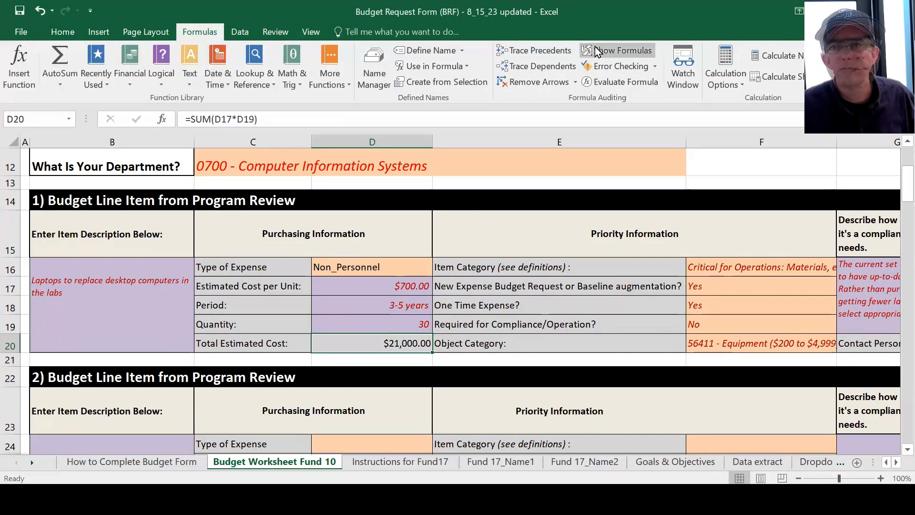
{"action": "left_click", "coordinate": [611, 51]}
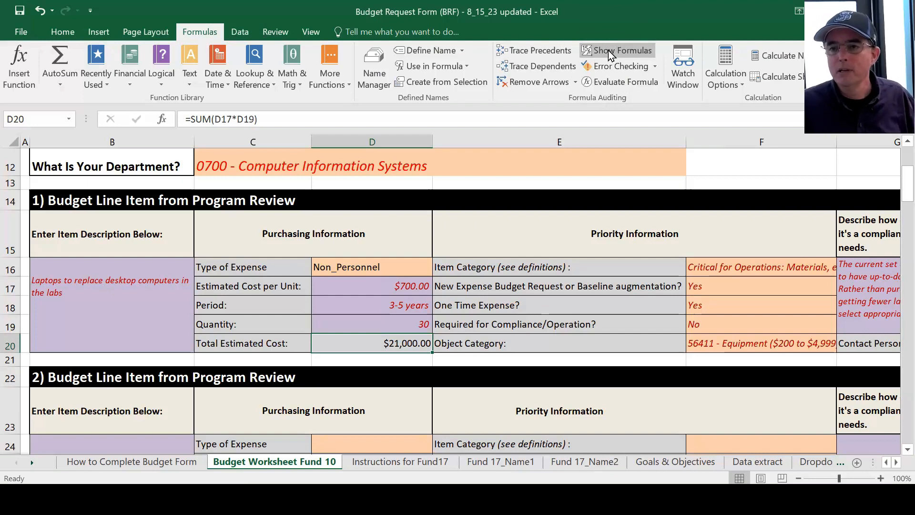
{"action": "left_click", "coordinate": [69, 34]}
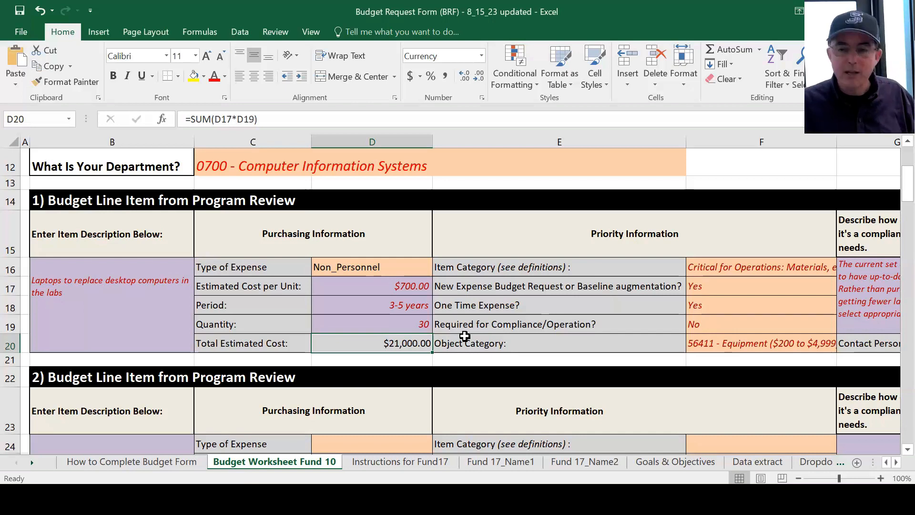
{"action": "key", "text": "ctrl+grave"}
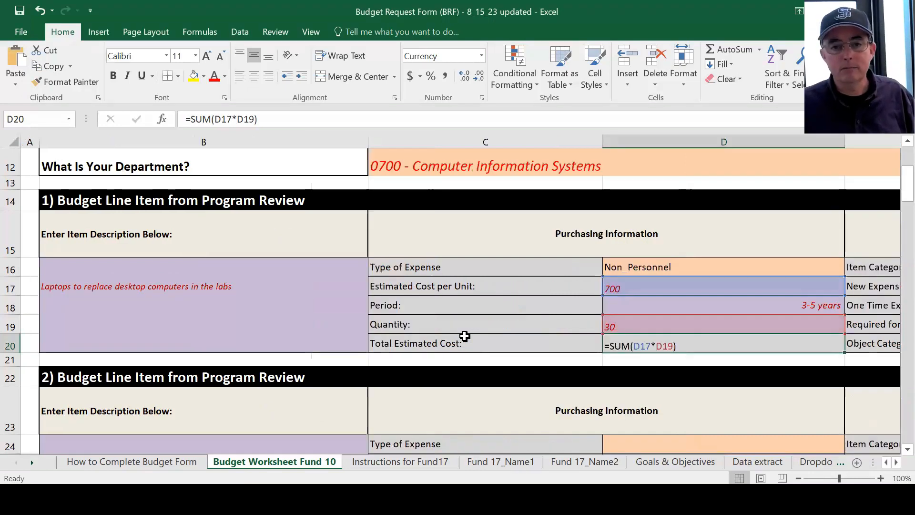
{"action": "key", "text": "ctrl+grave"}
{"action": "left_click", "coordinate": [200, 31]}
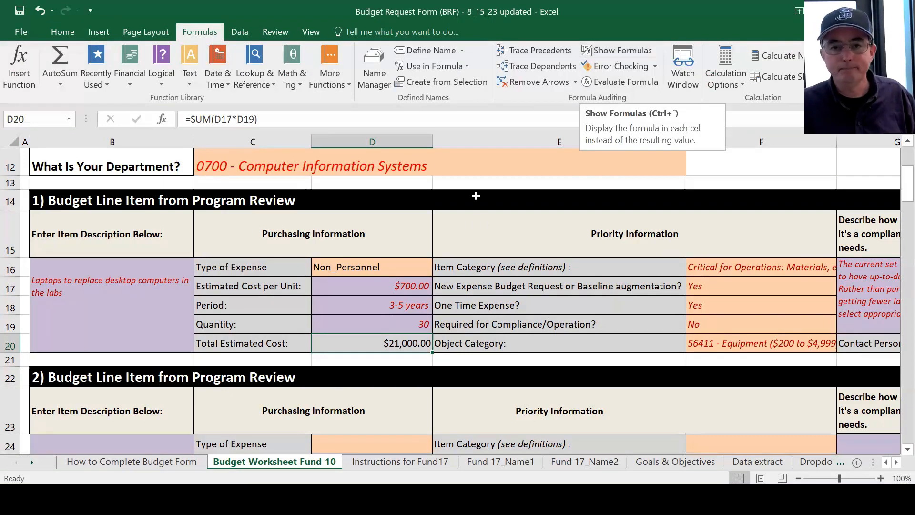
{"action": "left_click", "coordinate": [62, 31]}
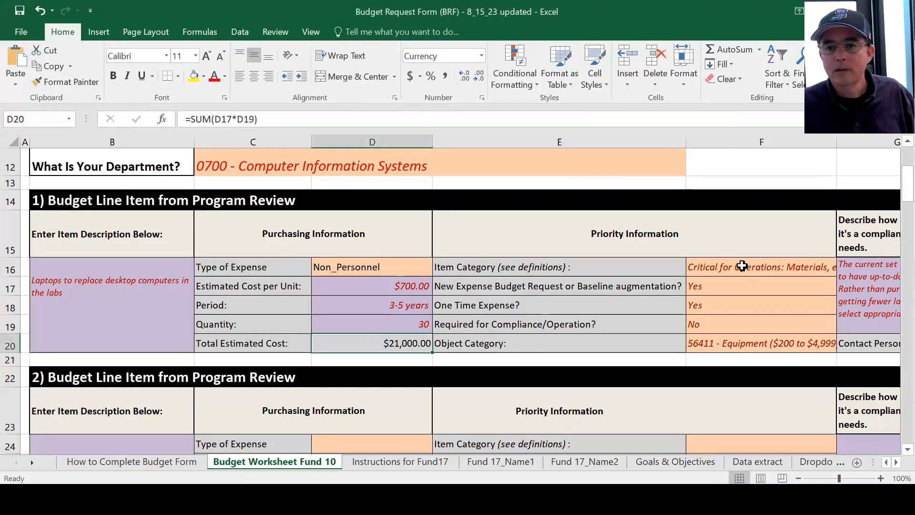
- Set the first line item's category to Critical for Operations and select the new expense or baseline augmentation question
{"action": "left_click", "coordinate": [748, 266]}
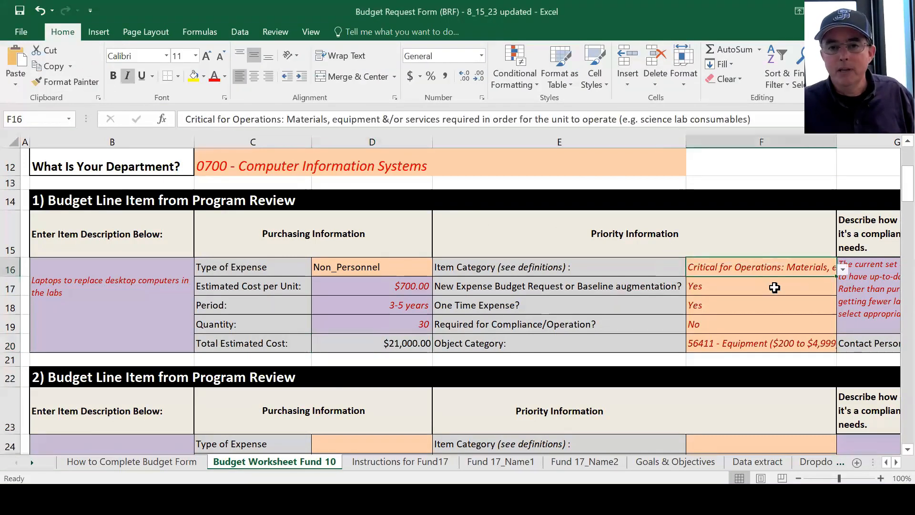
{"action": "left_click", "coordinate": [843, 270]}
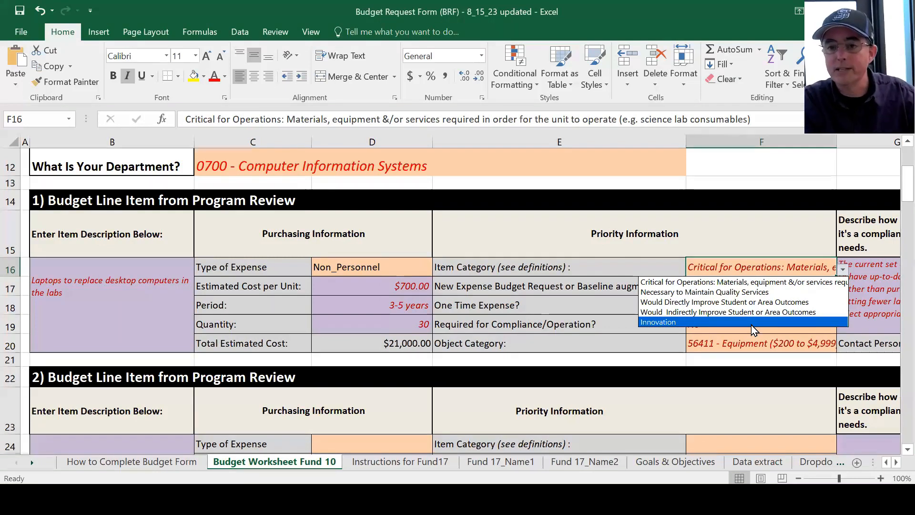
{"action": "left_click", "coordinate": [743, 281]}
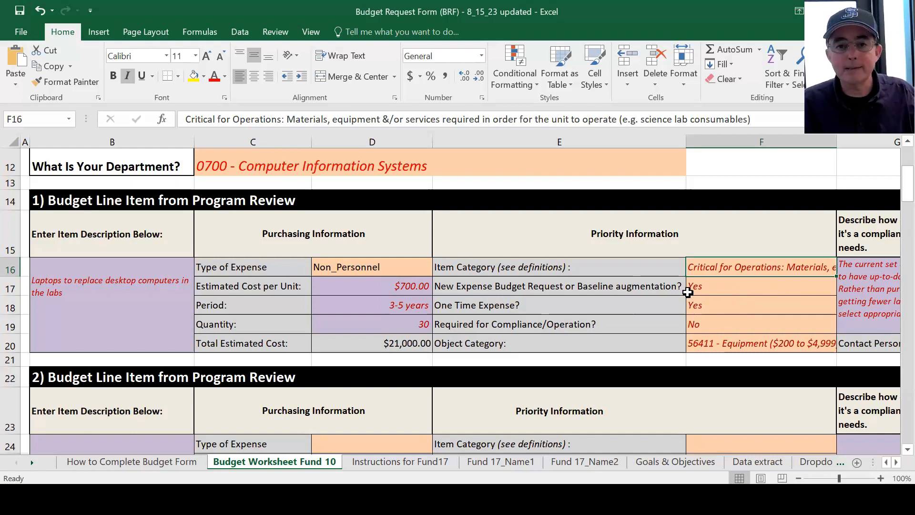
{"action": "left_click", "coordinate": [568, 288]}
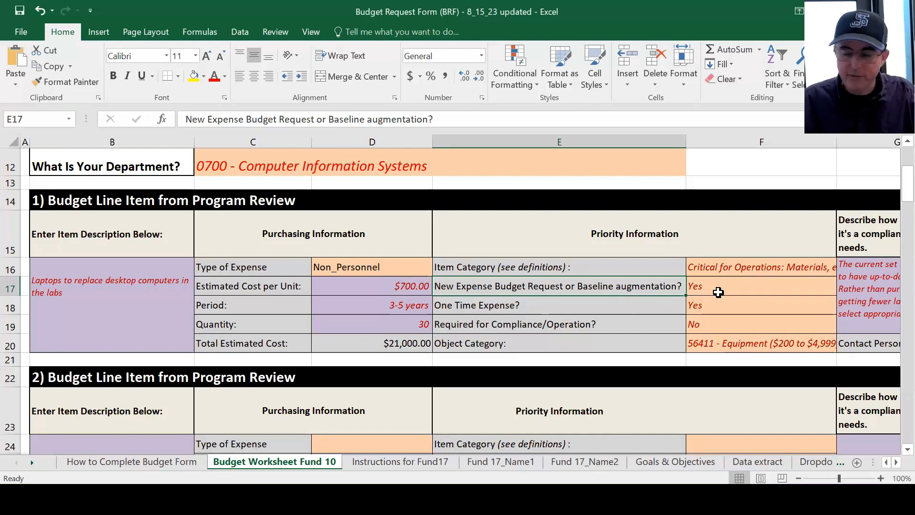
- Review the answer choices for the first line item's new expense or baseline augmentation and One Time Expense questions
{"action": "left_click", "coordinate": [740, 284]}
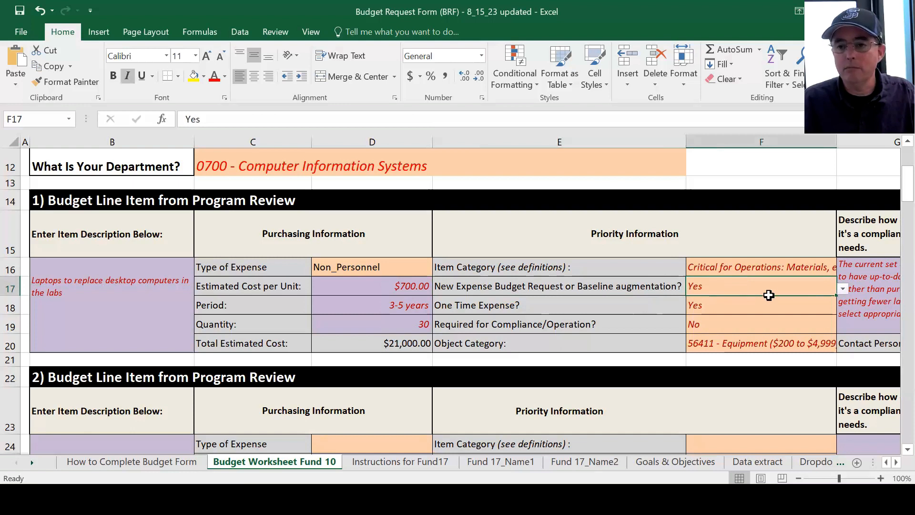
{"action": "left_click", "coordinate": [843, 290]}
{"action": "left_click", "coordinate": [843, 291]}
{"action": "left_click", "coordinate": [605, 307]}
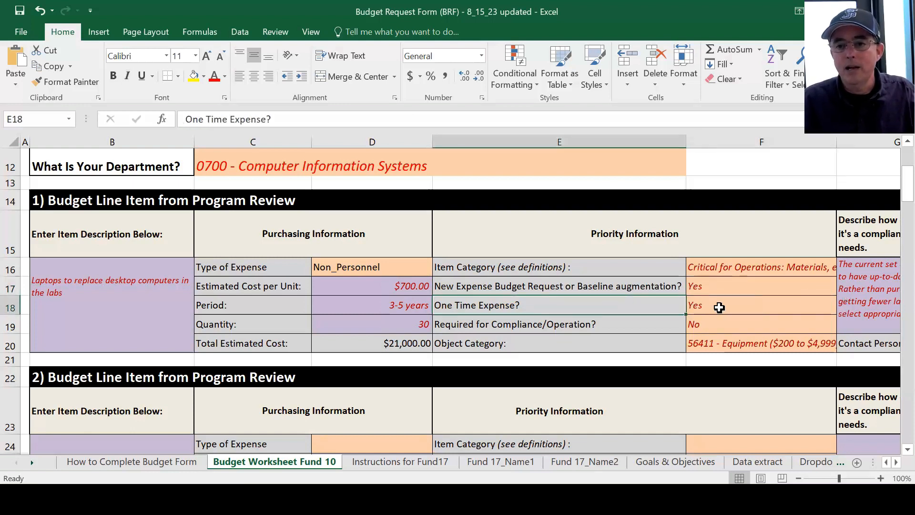
{"action": "left_click", "coordinate": [719, 307]}
{"action": "left_click", "coordinate": [844, 306]}
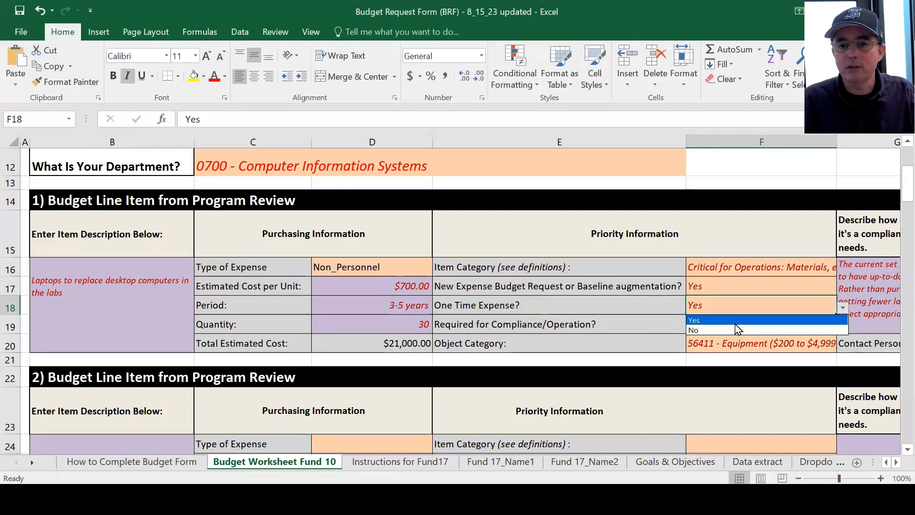
- Set the first line item's Required for Compliance/Operation answer to No
{"action": "left_click", "coordinate": [574, 324]}
{"action": "left_click", "coordinate": [604, 324]}
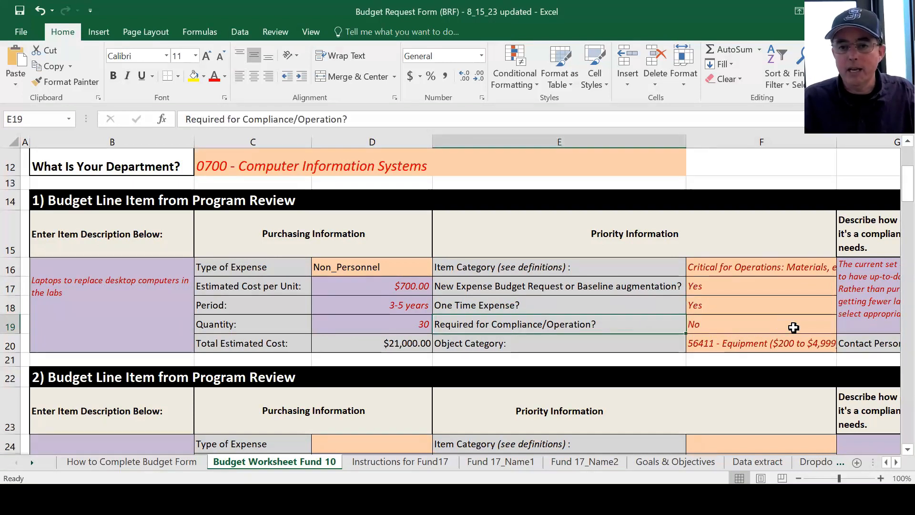
{"action": "left_click", "coordinate": [808, 325]}
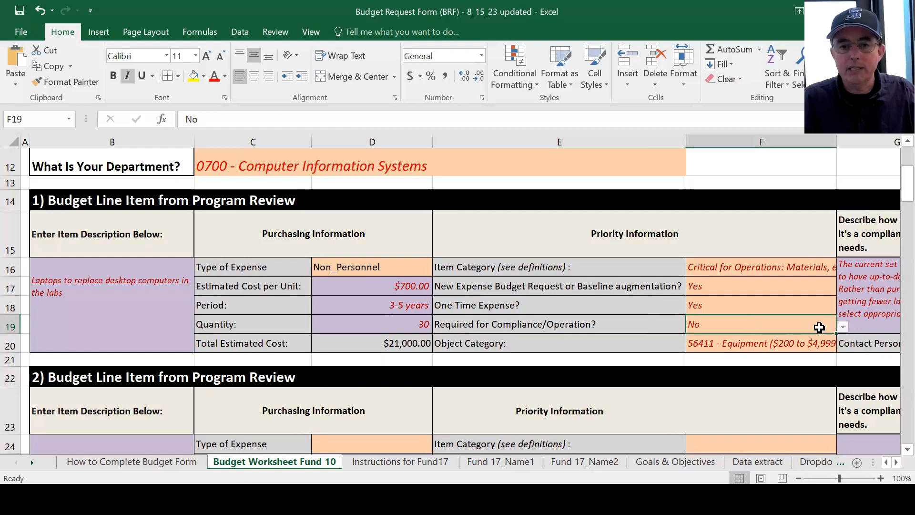
{"action": "left_click", "coordinate": [843, 328]}
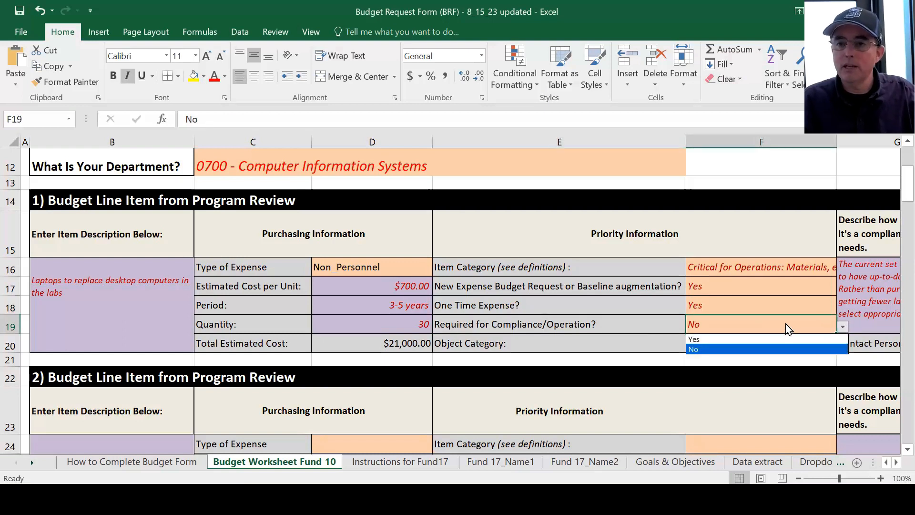
{"action": "left_click", "coordinate": [756, 349]}
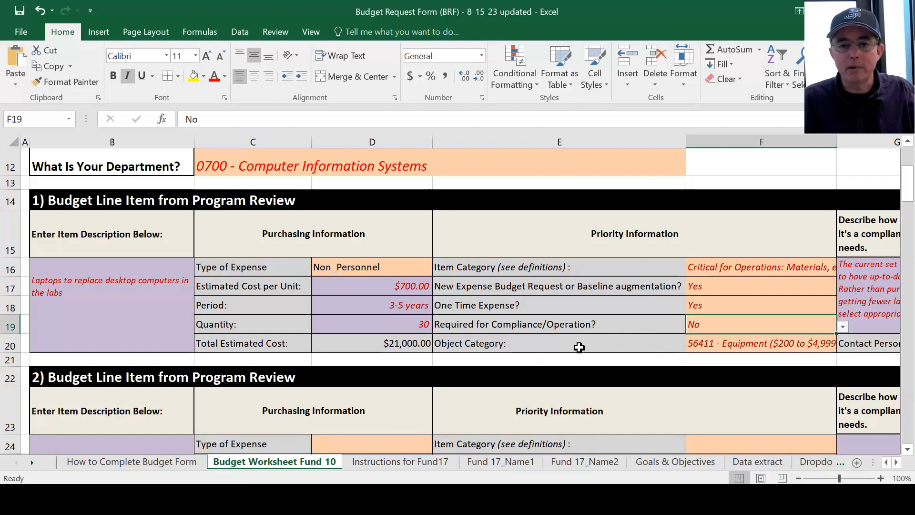
- Browse the object codes available for the first line item's Object Category
{"action": "left_click", "coordinate": [752, 348]}
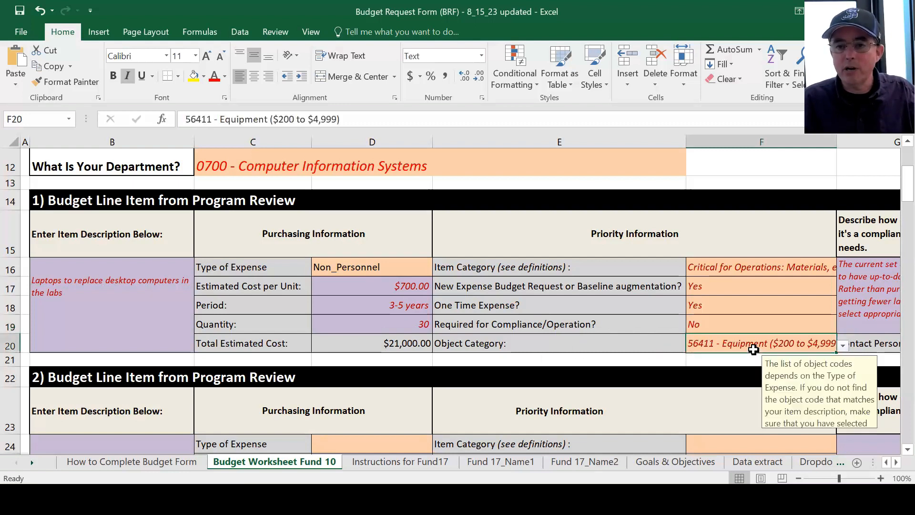
{"action": "left_click", "coordinate": [843, 347]}
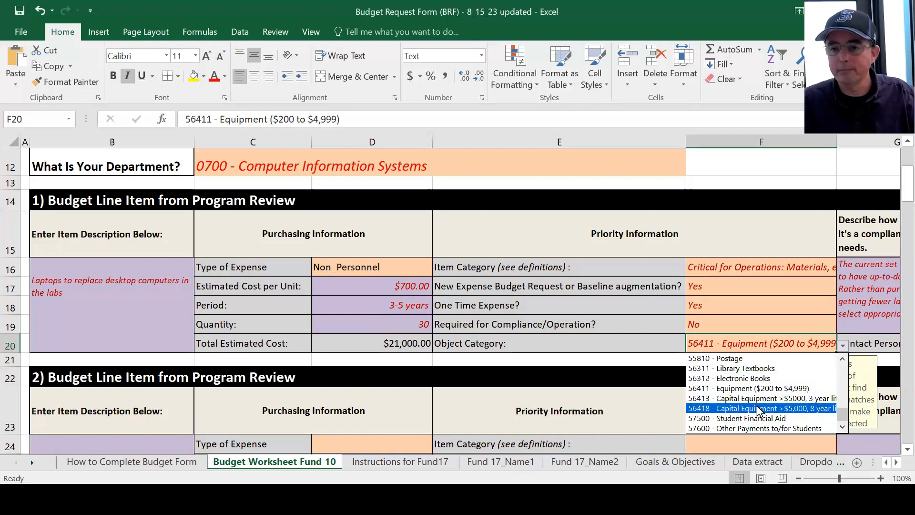
{"action": "left_click", "coordinate": [666, 355]}
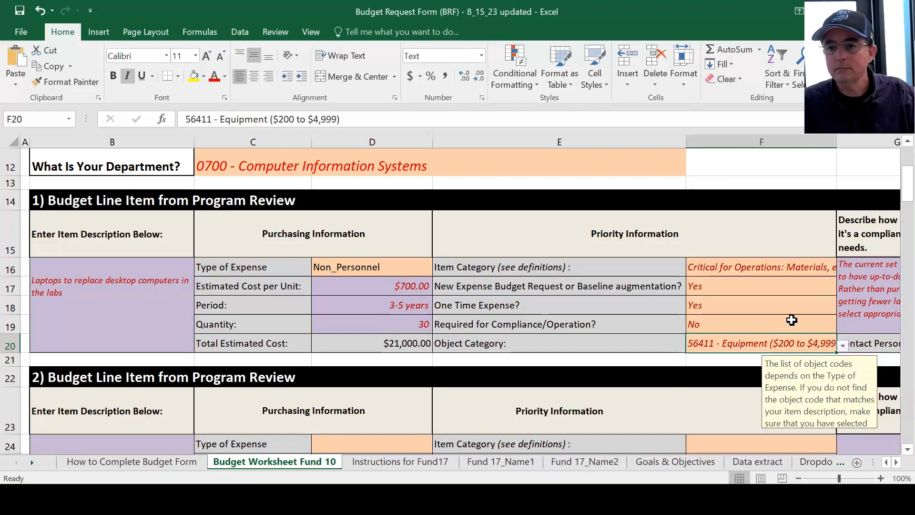
- Examine the first line item's description of how it aligns with the Program Review
{"action": "key", "text": "Tab"}
{"action": "key", "text": "Tab"}
{"action": "key", "text": "Tab"}
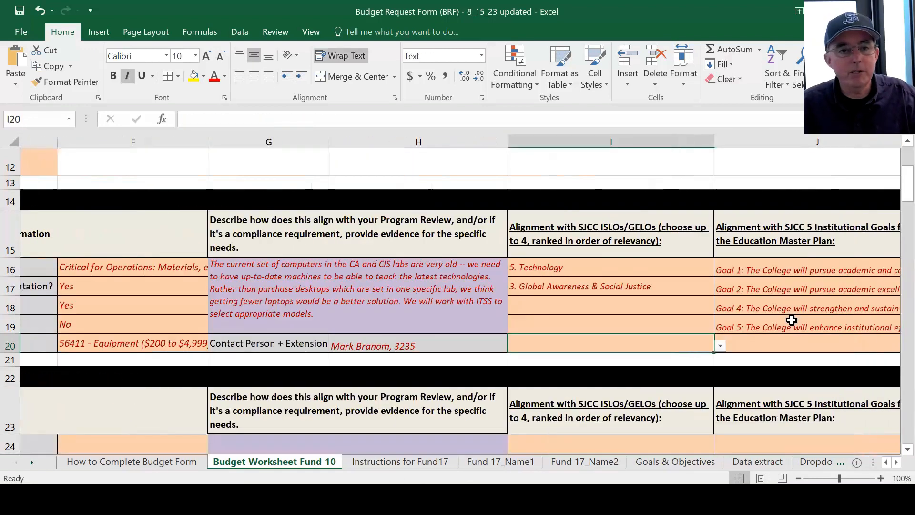
{"action": "left_click", "coordinate": [350, 284]}
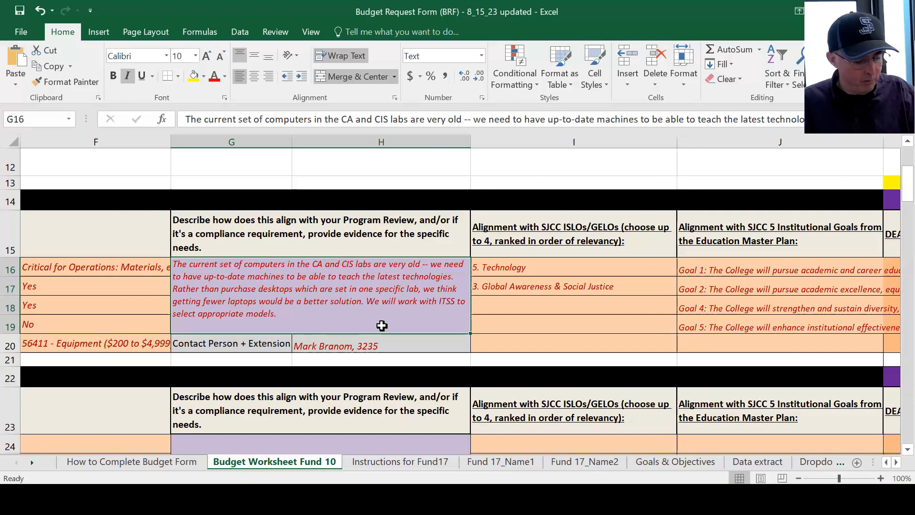
- Set the first line item's top-ranked SJCC ISLO/GELO alignment to 5. Technology and select its second-ranked alignment
{"action": "left_click", "coordinate": [594, 268]}
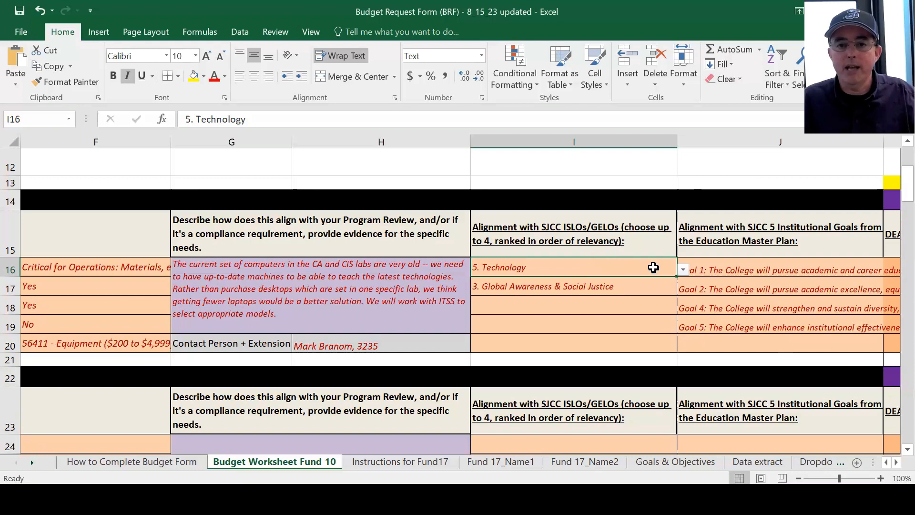
{"action": "left_click", "coordinate": [682, 270]}
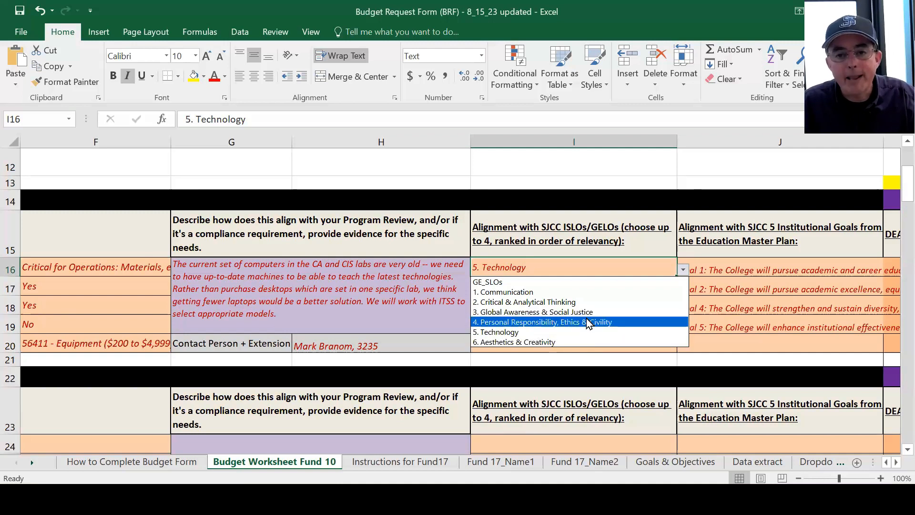
{"action": "left_click", "coordinate": [580, 332]}
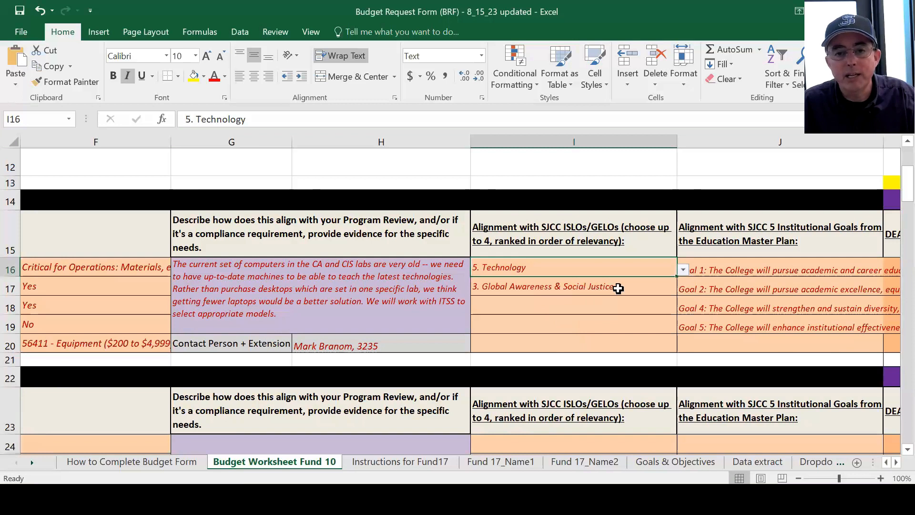
{"action": "left_click", "coordinate": [603, 289]}
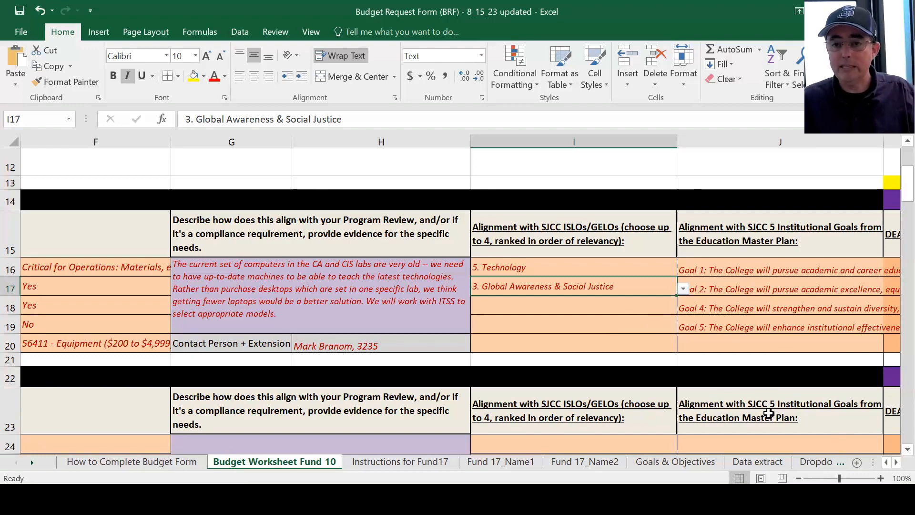
- Review the institutional goal choices from the Education Master Plan for the first line item and select its dean's ranking cell
{"action": "key", "text": "Right"}
{"action": "key", "text": "Right"}
{"action": "key", "text": "Right"}
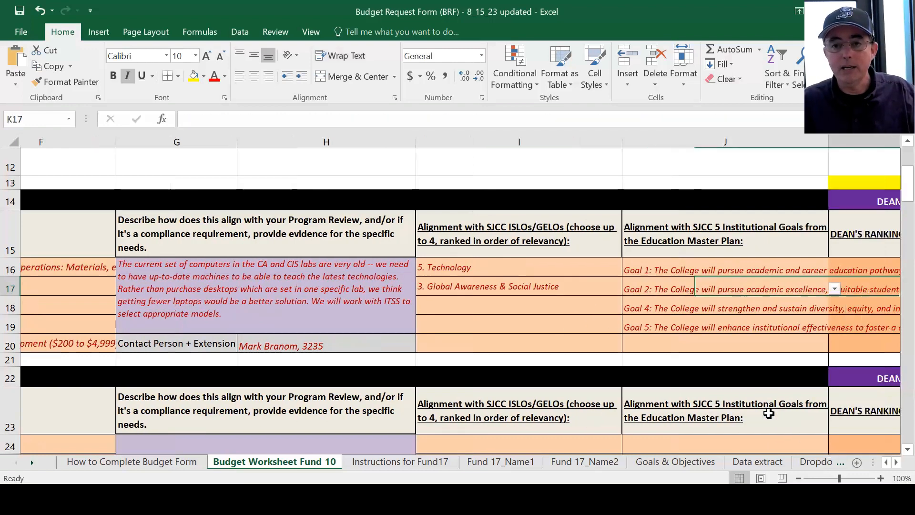
{"action": "key", "text": "Right"}
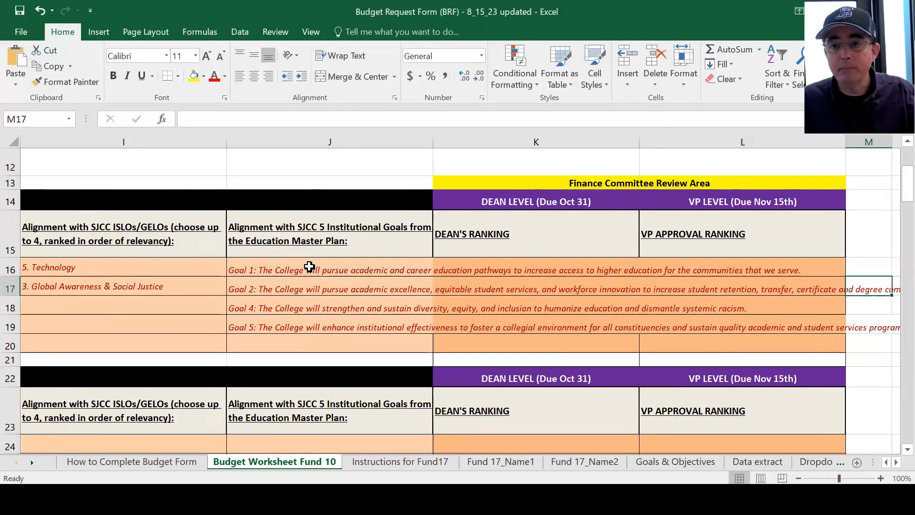
{"action": "left_click", "coordinate": [260, 232]}
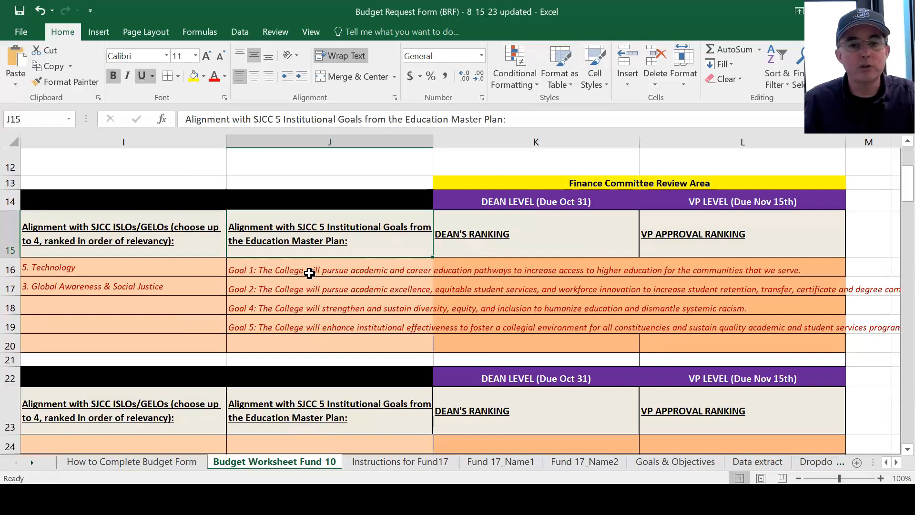
{"action": "left_click", "coordinate": [310, 274]}
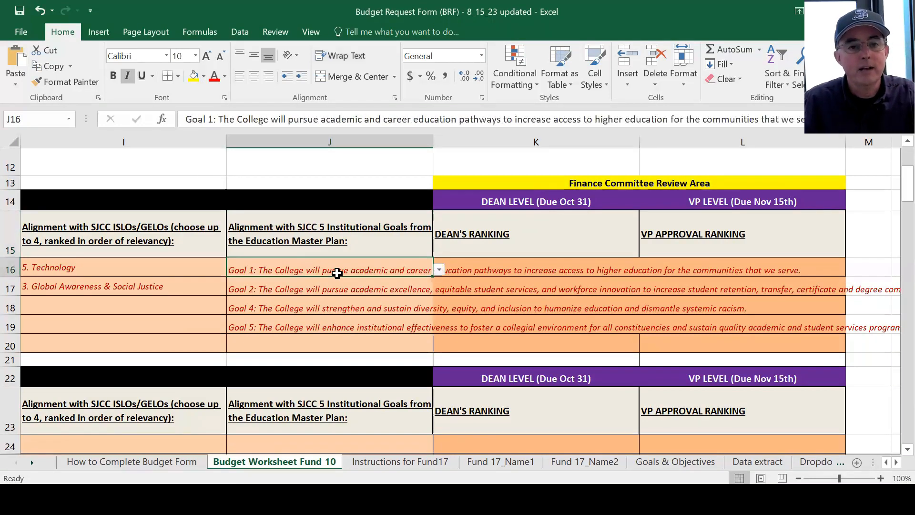
{"action": "left_click", "coordinate": [439, 270]}
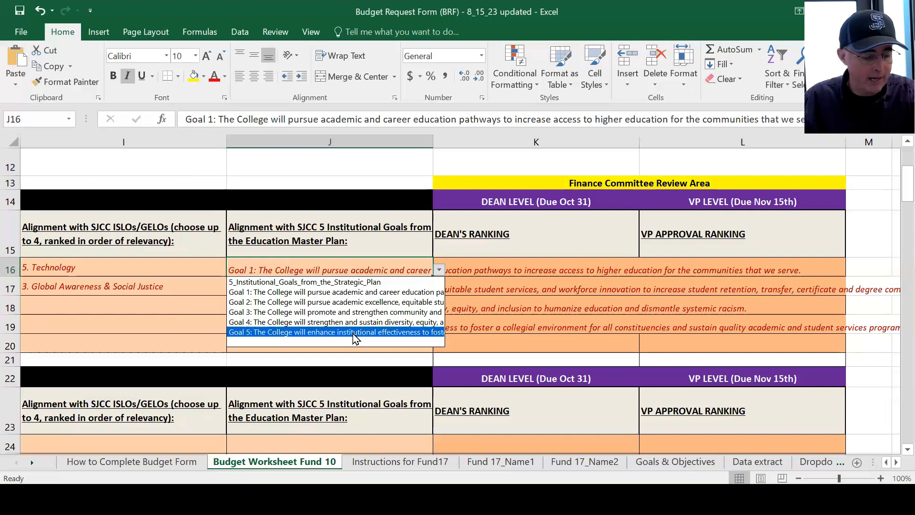
{"action": "left_click", "coordinate": [187, 335]}
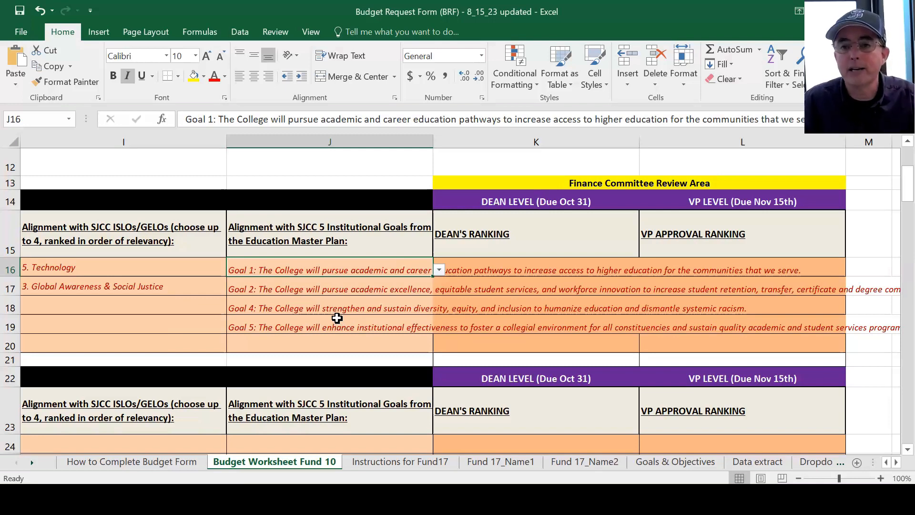
{"action": "left_click", "coordinate": [528, 266]}
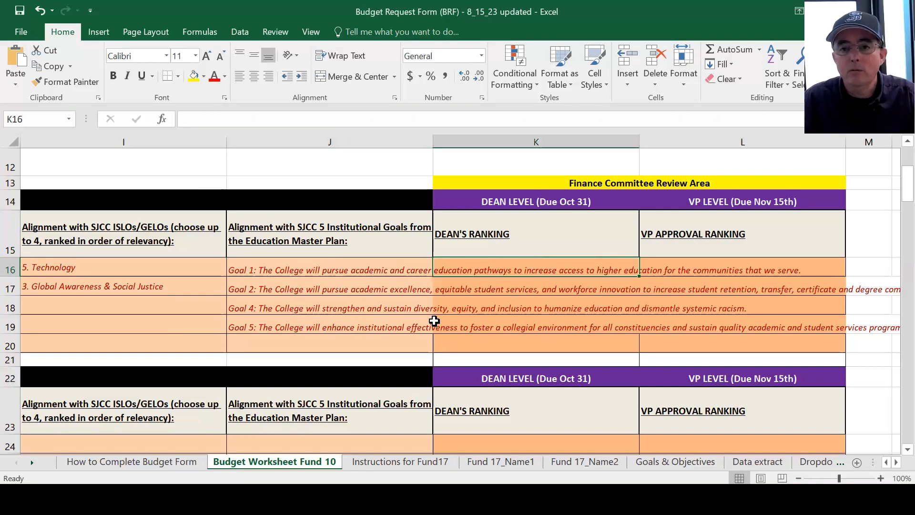